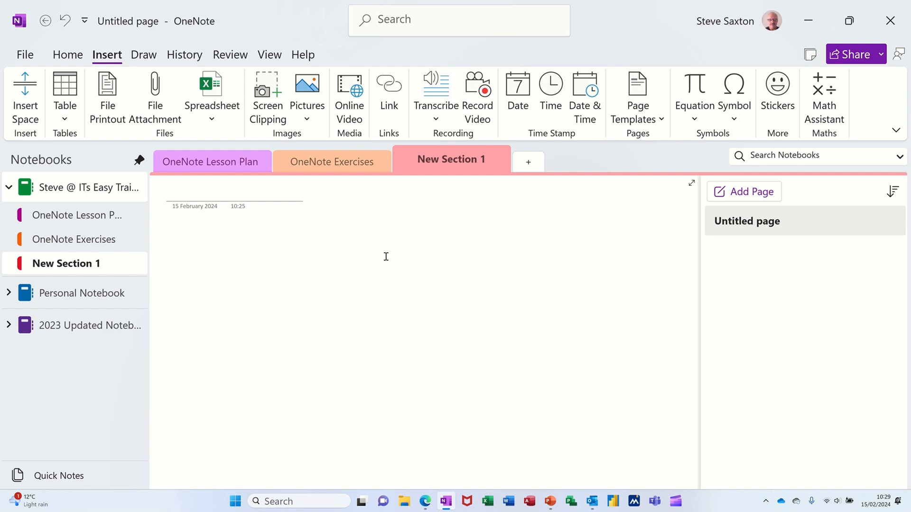
# Calculate 2+4=, 3/1= and 33*10= in three separate notes across the blank page
pyautogui.write('2+4')
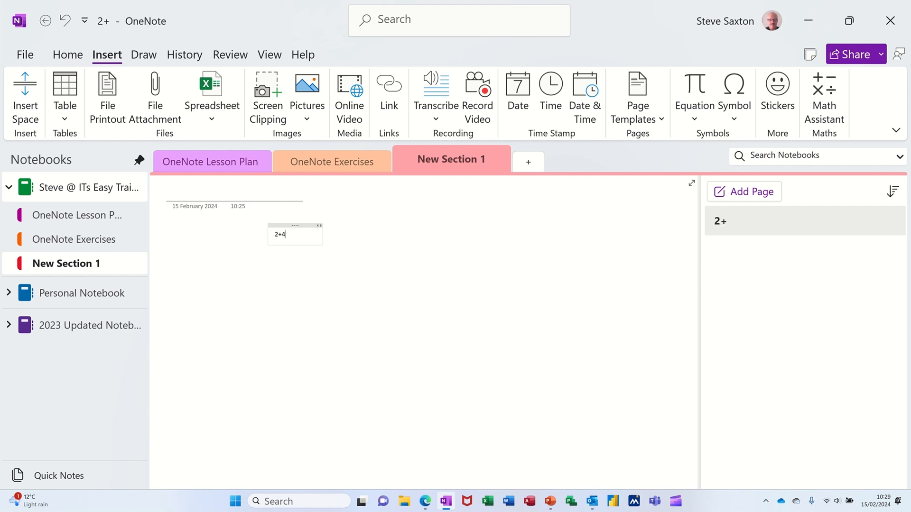
pyautogui.write('=6')
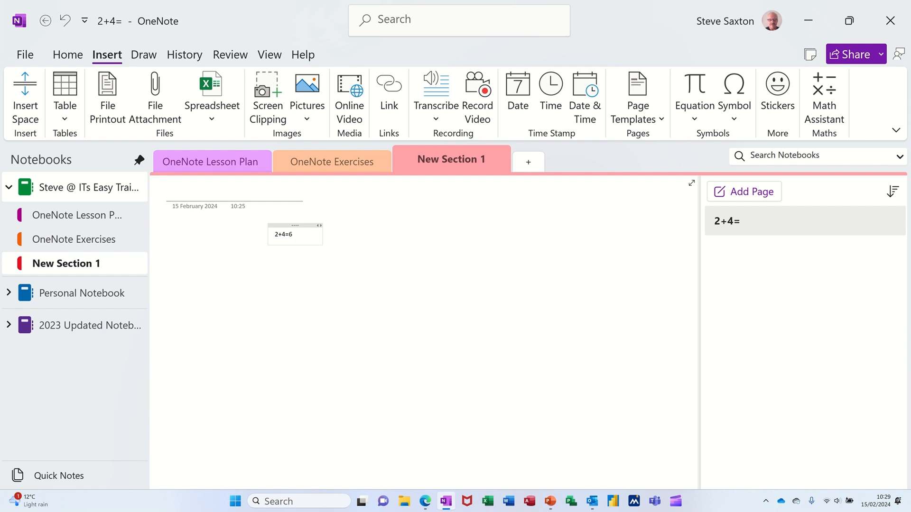
pyautogui.click(377, 234)
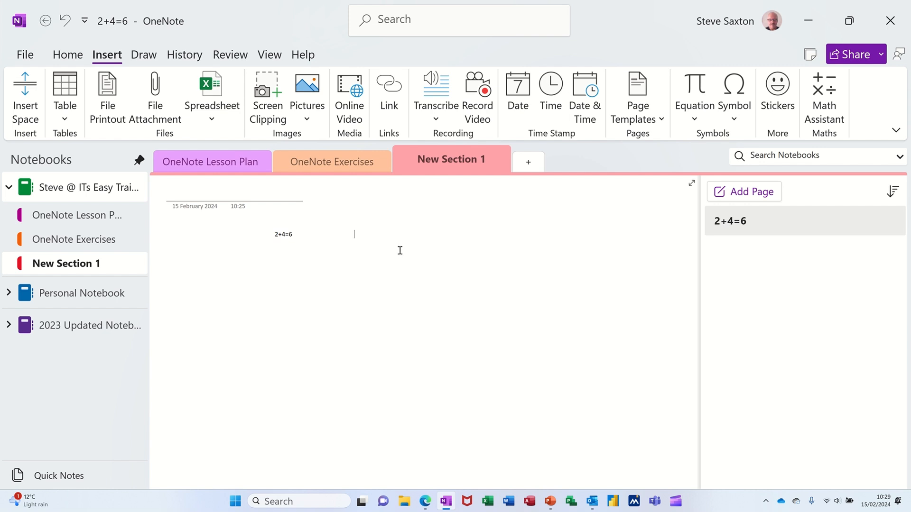
pyautogui.write('3/1=3')
pyautogui.click(468, 236)
pyautogui.write('3')
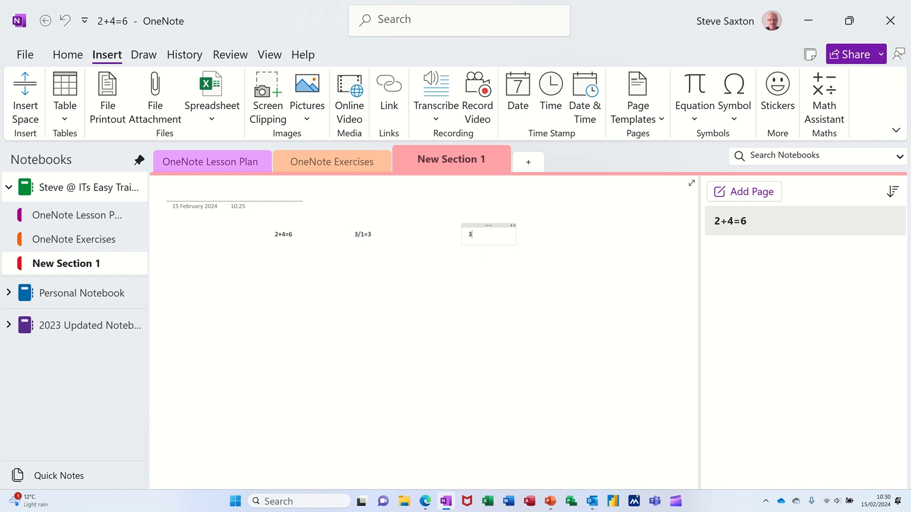
pyautogui.write('3*10=330')
# Delete all three calculation notes from the page
pyautogui.moveTo(255, 228); pyautogui.dragTo(402, 233)
pyautogui.press('Delete')
pyautogui.click(469, 226)
pyautogui.press('Delete')
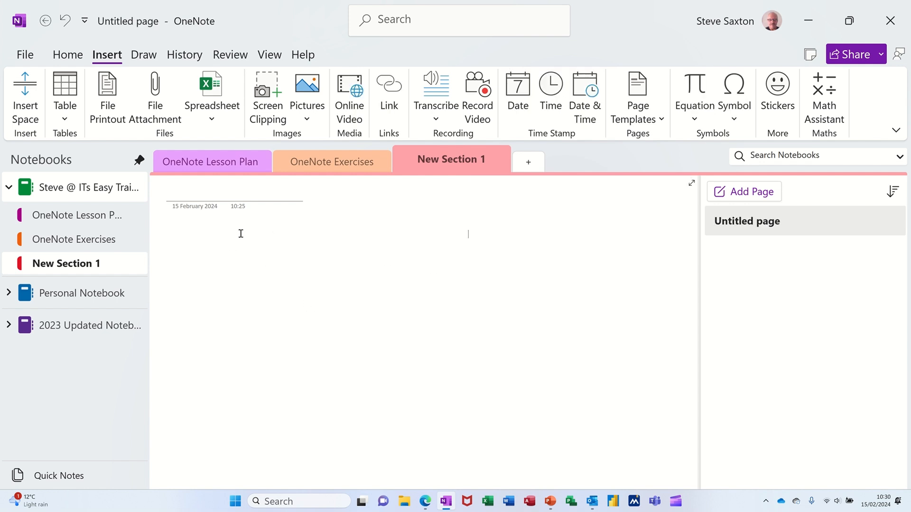
# Write the equation 2+y=10 on the page and solve it for y with the Math Assistant
pyautogui.click(247, 241)
pyautogui.write('2+')
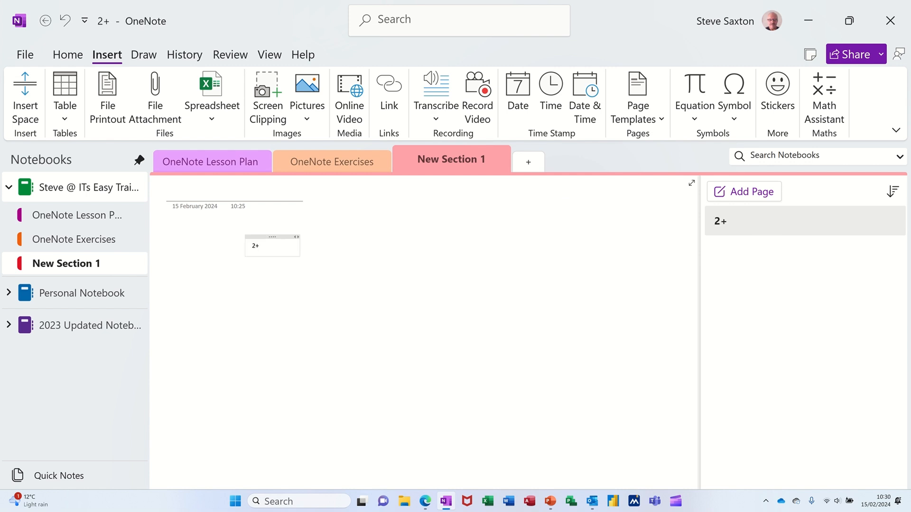
pyautogui.write('y=10')
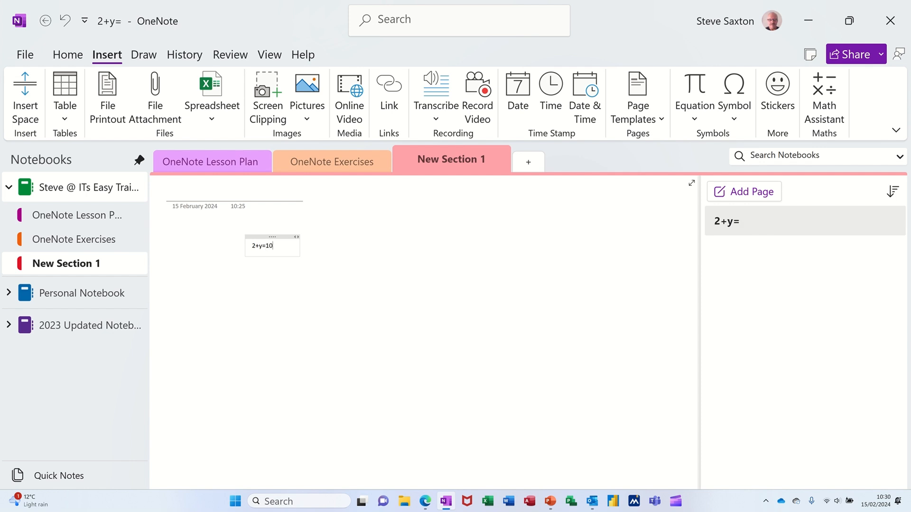
pyautogui.moveTo(273, 248); pyautogui.dragTo(242, 265)
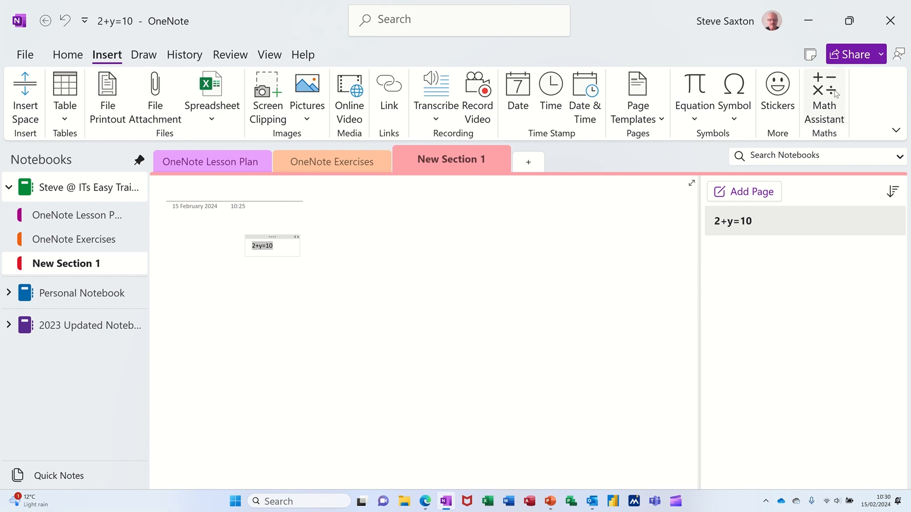
pyautogui.click(829, 111)
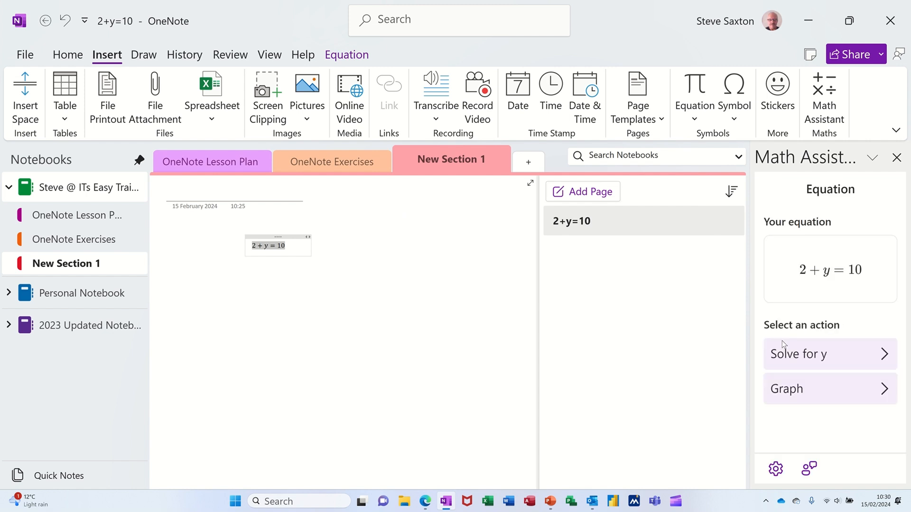
pyautogui.click(795, 360)
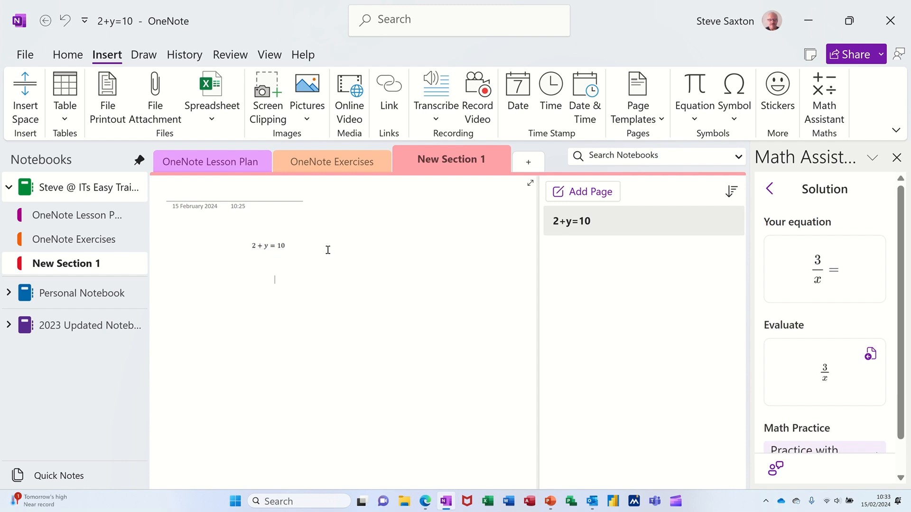
# Title the page Test and rename its section Examples
pyautogui.hotkey('ctrl', 'shift', 't')
pyautogui.write('Test')
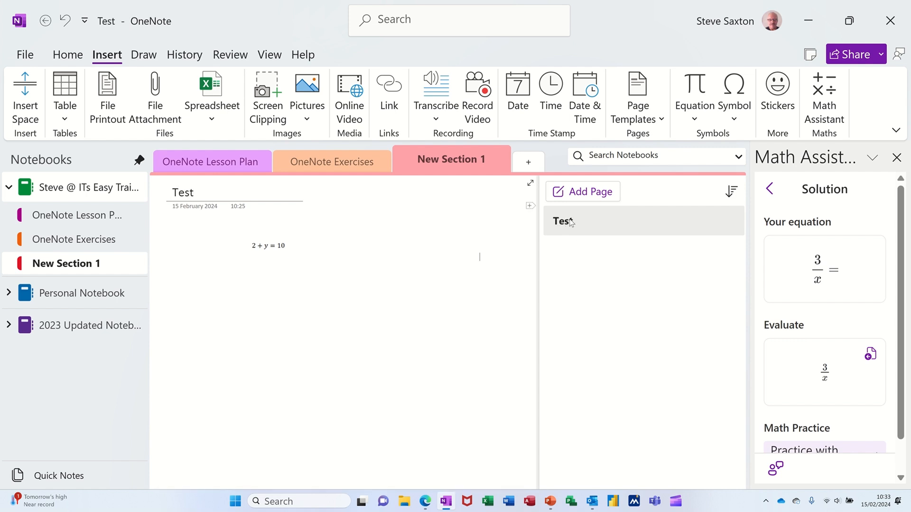
pyautogui.rightClick(441, 160)
pyautogui.click(479, 169)
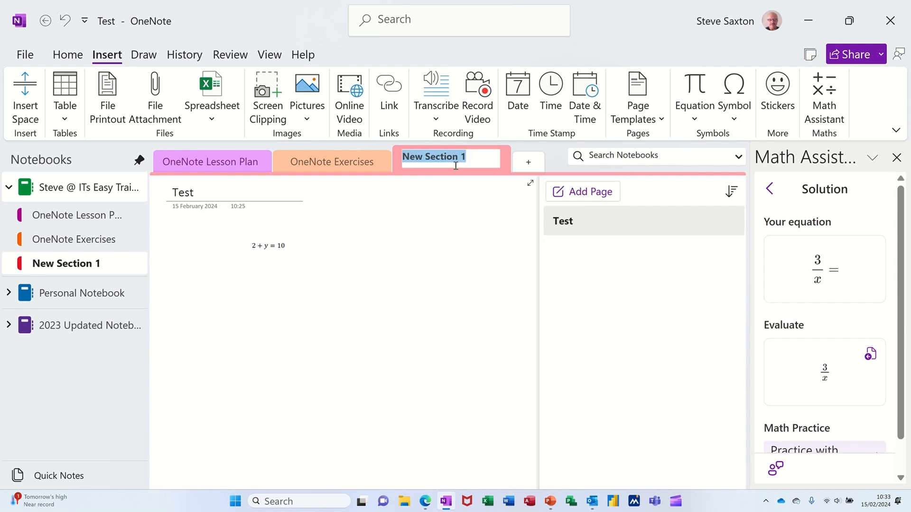
pyautogui.write('Exa')
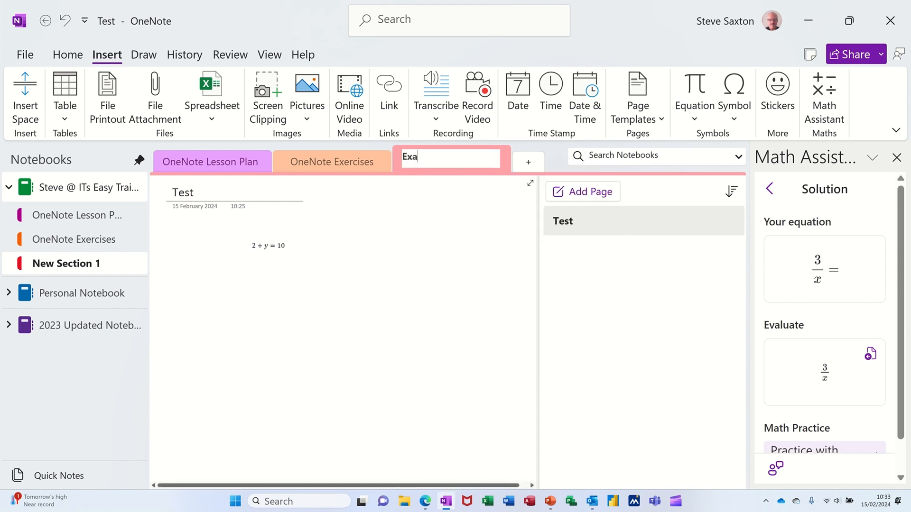
pyautogui.write('mples')
pyautogui.press('Return')
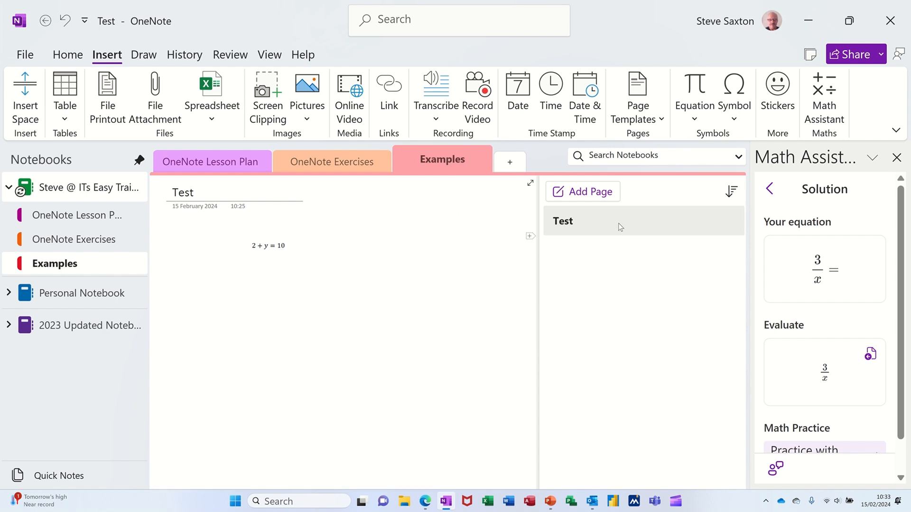
# Create a linked page by entering [[test]] beside the 2+y=10 equation, and follow the link to the new page
pyautogui.click(391, 260)
pyautogui.write('[')
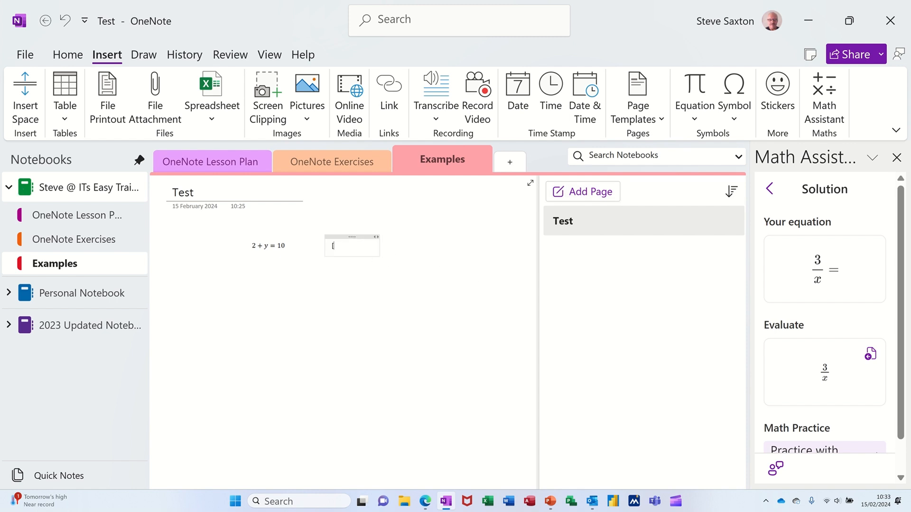
pyautogui.write('[')
pyautogui.write('test')
pyautogui.write(']]')
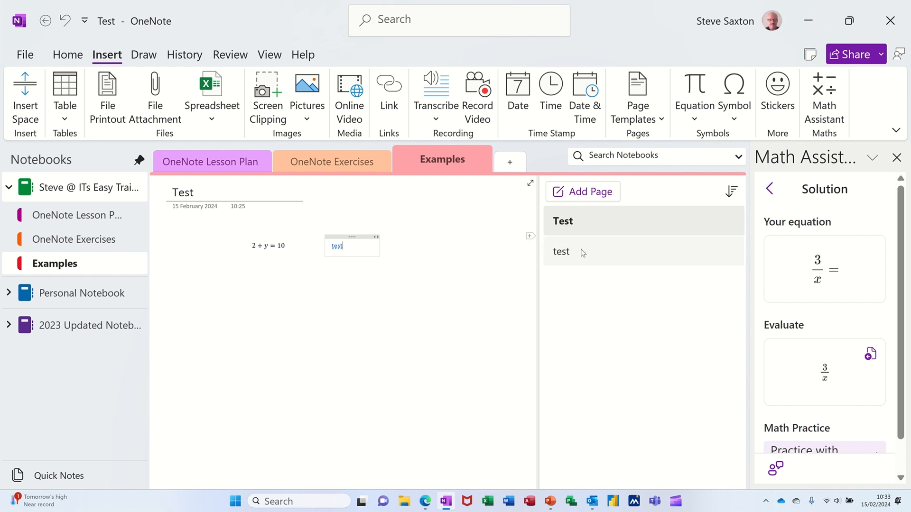
pyautogui.click(336, 248)
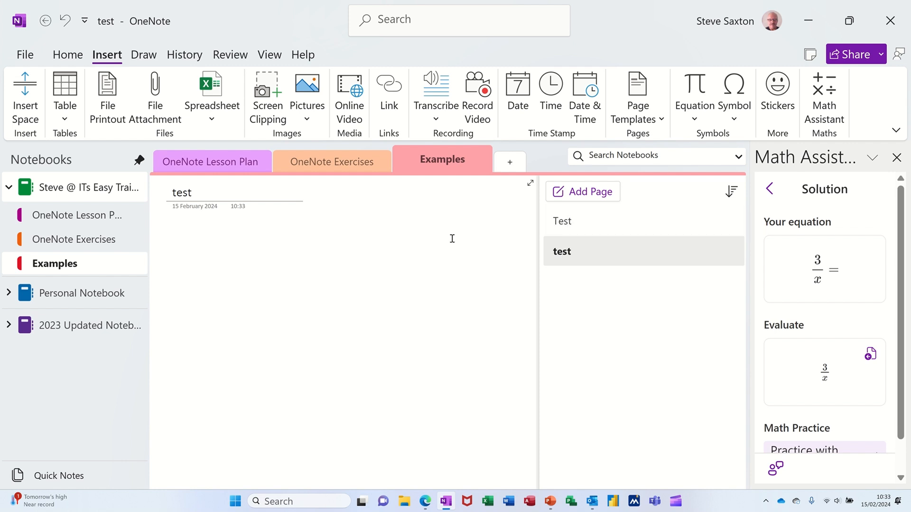
# Return to the Test page, create a linked page by entering [[project]] in a new note, and open the project page
pyautogui.click(562, 221)
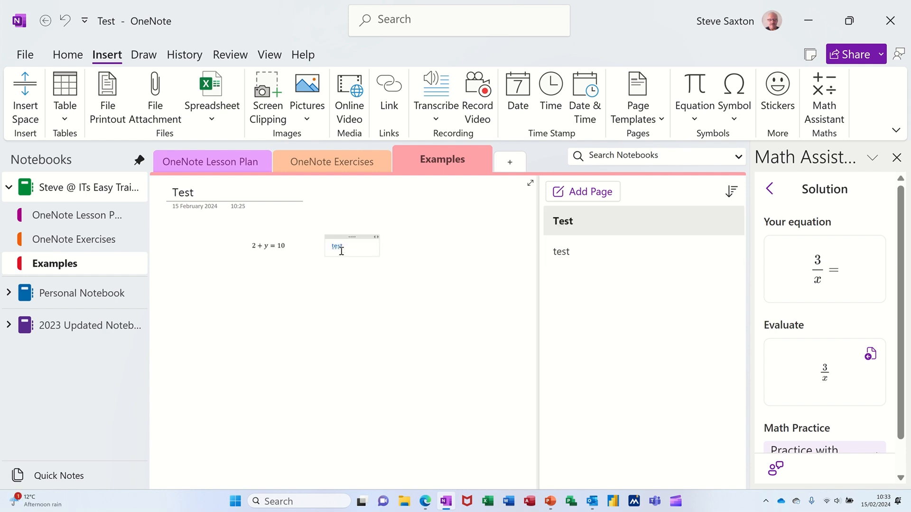
pyautogui.click(378, 279)
pyautogui.write('[[proj')
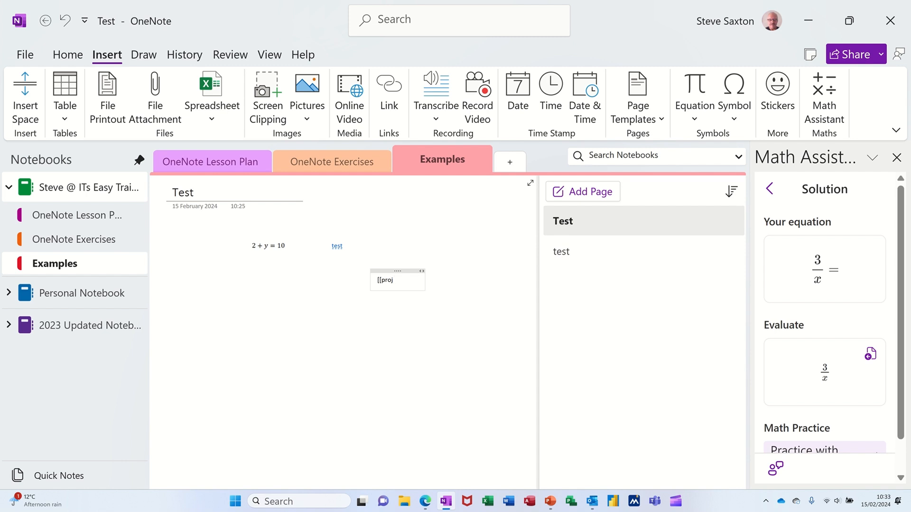
pyautogui.write('ect]]')
pyautogui.click(565, 284)
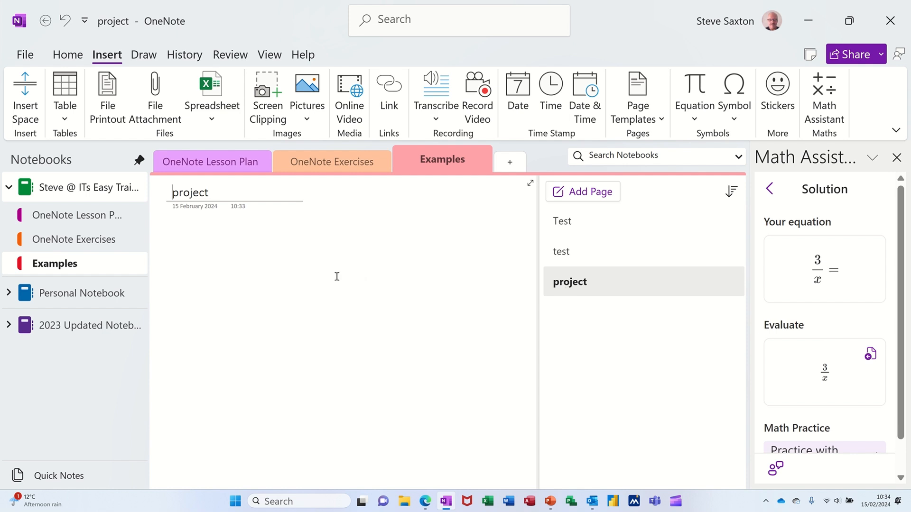
# Add a link to the existing test page by entering [[test]] on the project page, and follow it
pyautogui.press('Return')
pyautogui.write('[[test]]')
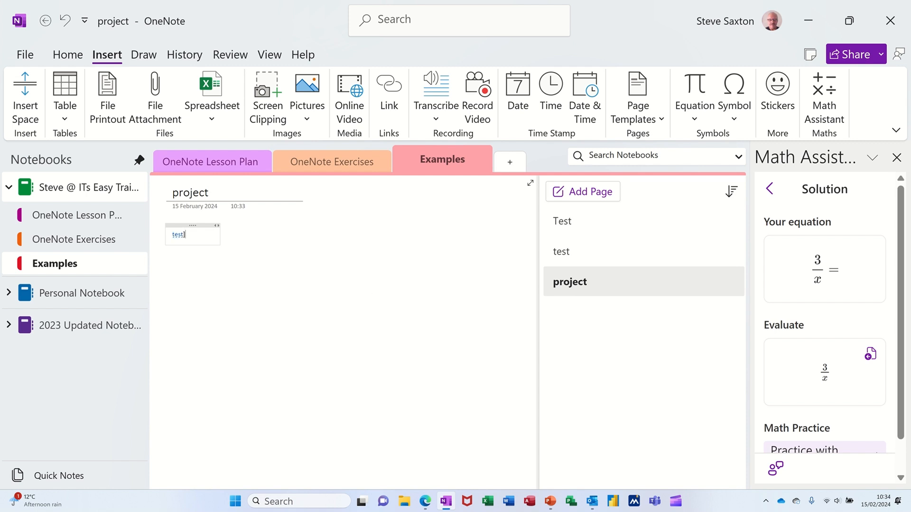
pyautogui.press('Return')
pyautogui.click(175, 236)
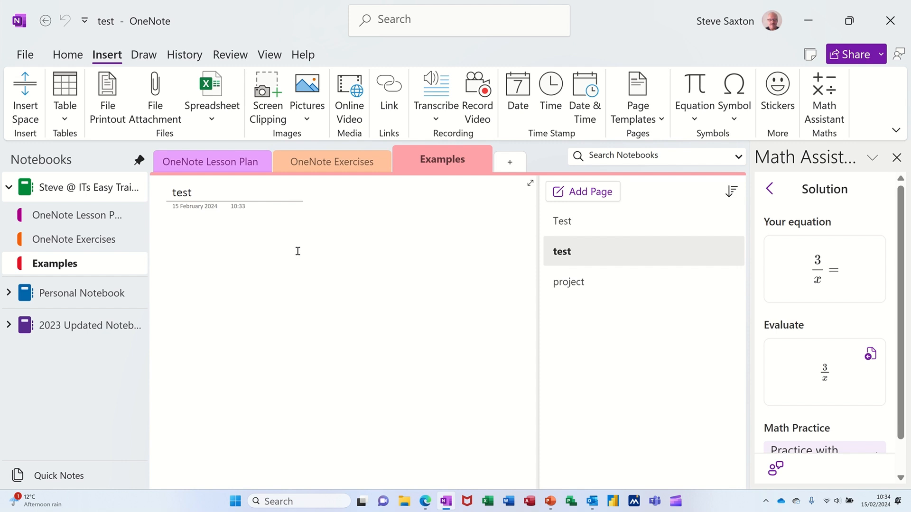
# Calculate 2+2= on the test page and write the equation 3+y=7 in a separate note beside it
pyautogui.click(251, 256)
pyautogui.write('2+2=')
pyautogui.click(321, 257)
pyautogui.write('3+y')
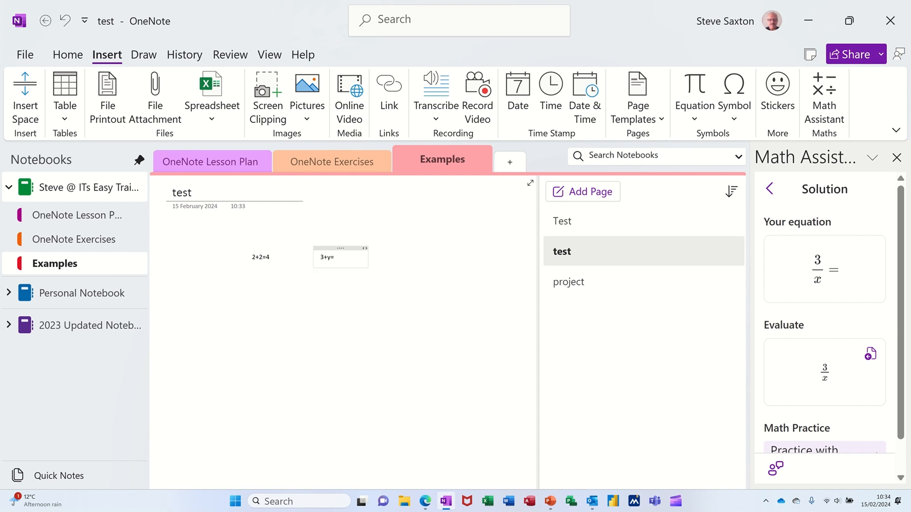
pyautogui.write('=7')
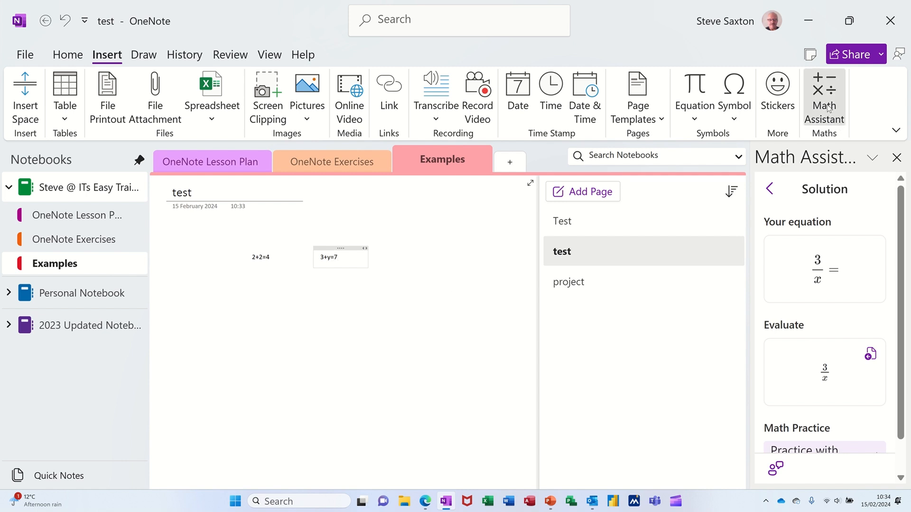
# Reopen the Math Assistant with the equation 3+y=7 selected and solve it for y
pyautogui.click(897, 158)
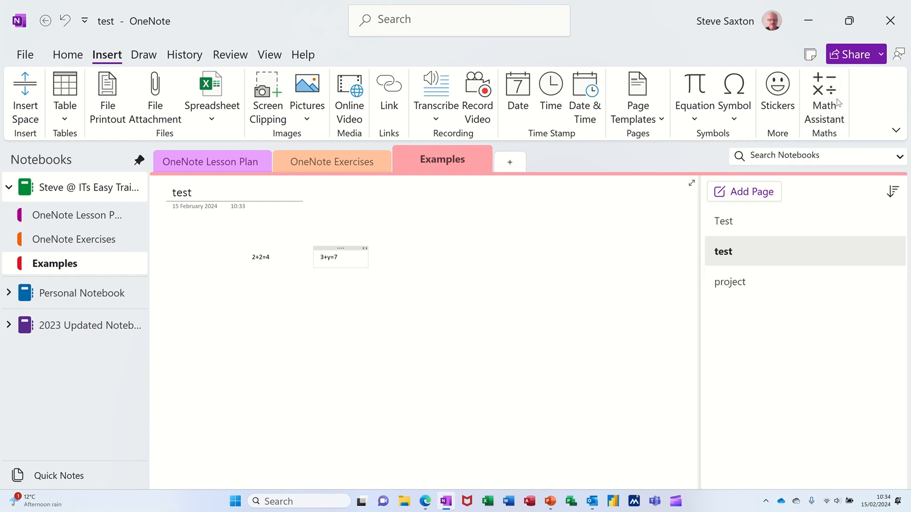
pyautogui.doubleClick(328, 257)
pyautogui.moveTo(339, 257); pyautogui.dragTo(318, 258)
pyautogui.click(824, 98)
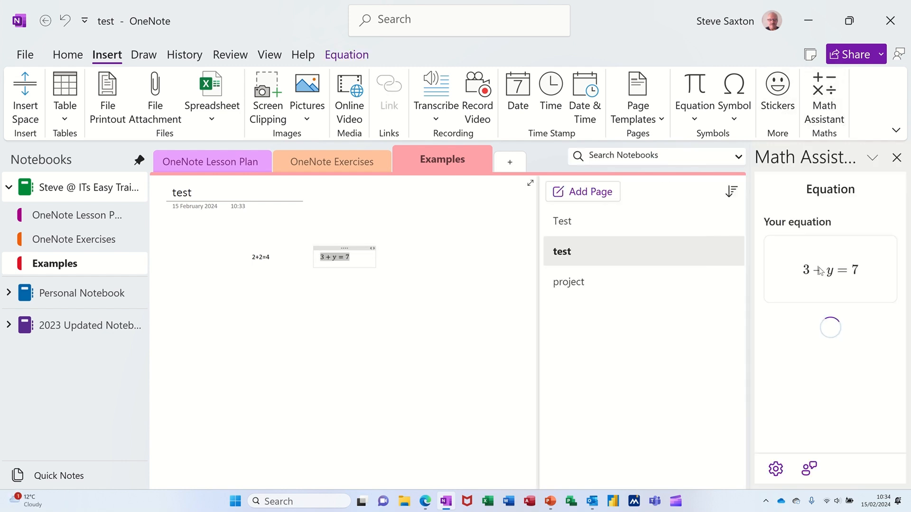
pyautogui.click(788, 357)
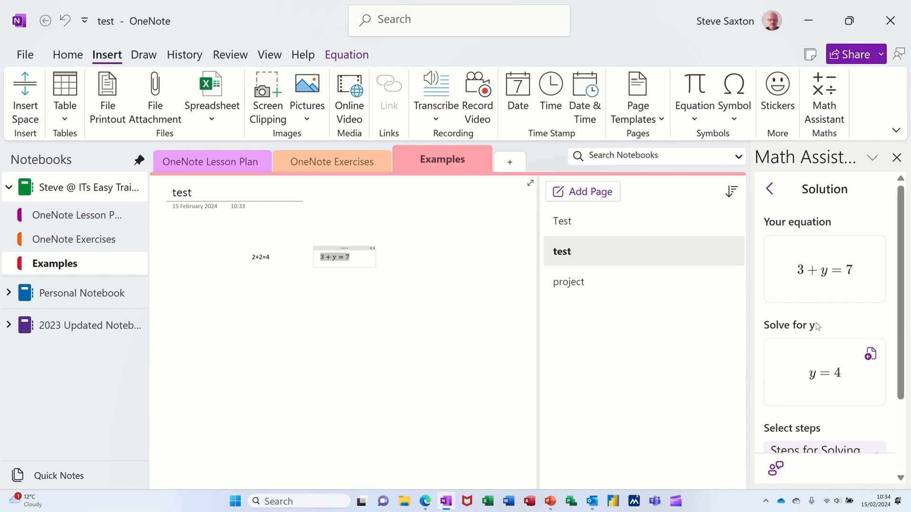
# Create a linked page by entering [[training]] in a new note below the equation, and follow the link to it
pyautogui.click(345, 291)
pyautogui.click(344, 291)
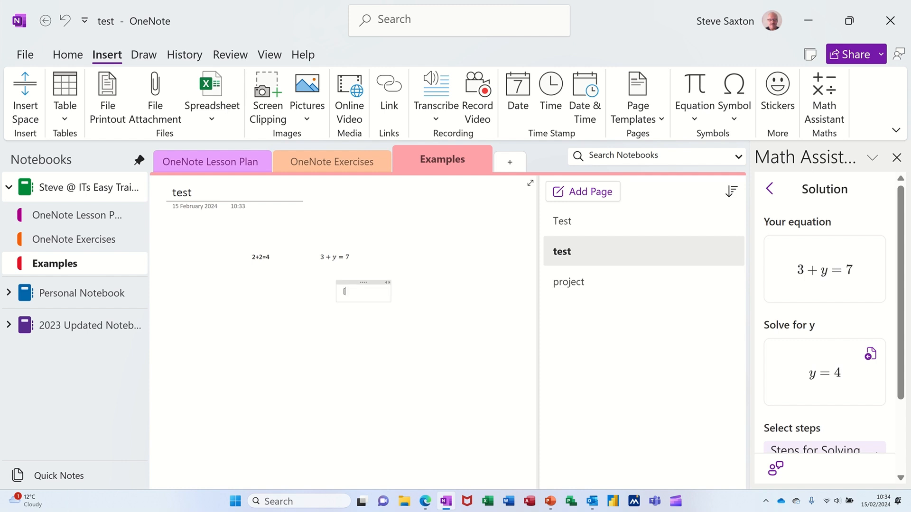
pyautogui.write('[[training]]')
pyautogui.click(347, 294)
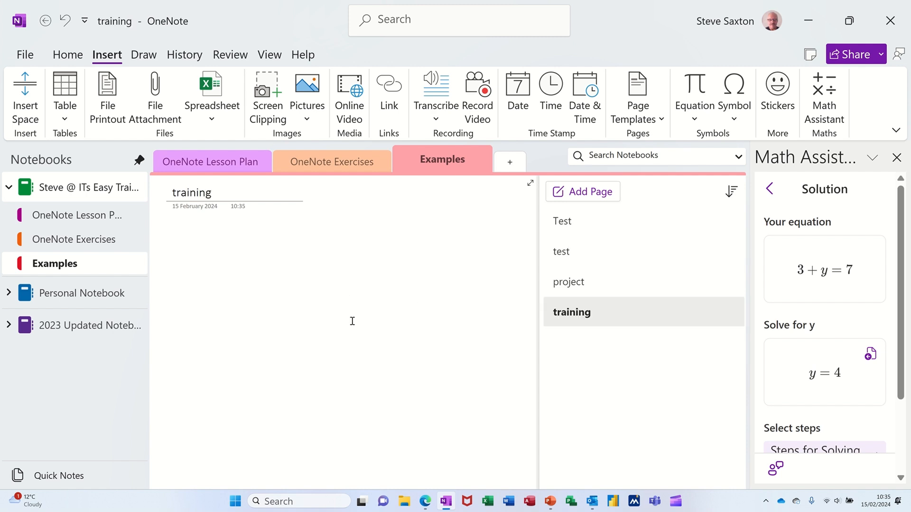